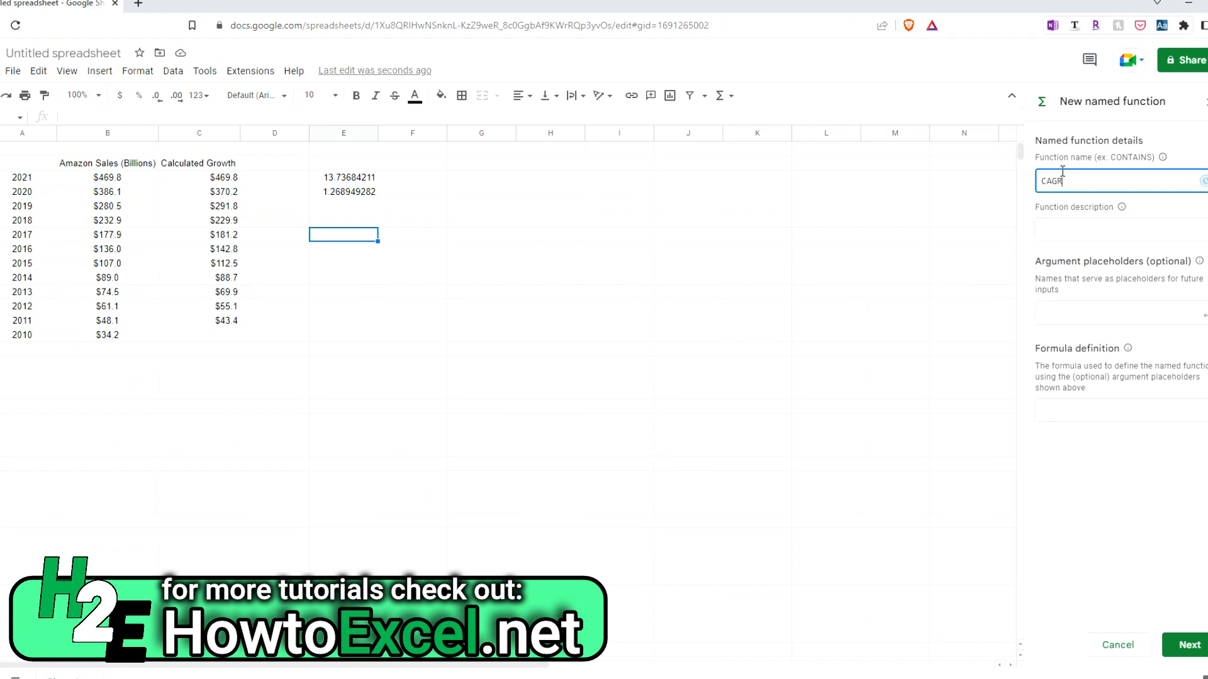
Describe the CAGR named function as "Calculates compounded annual growth rate"
key(Tab)
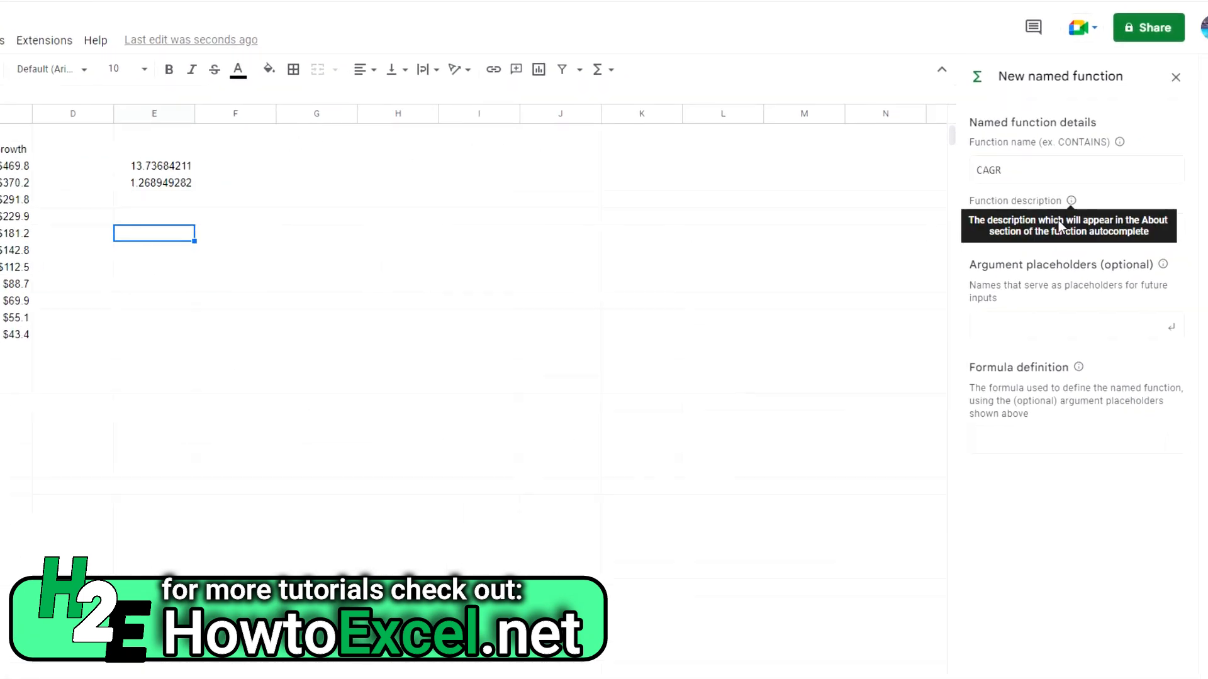
click(1060, 226)
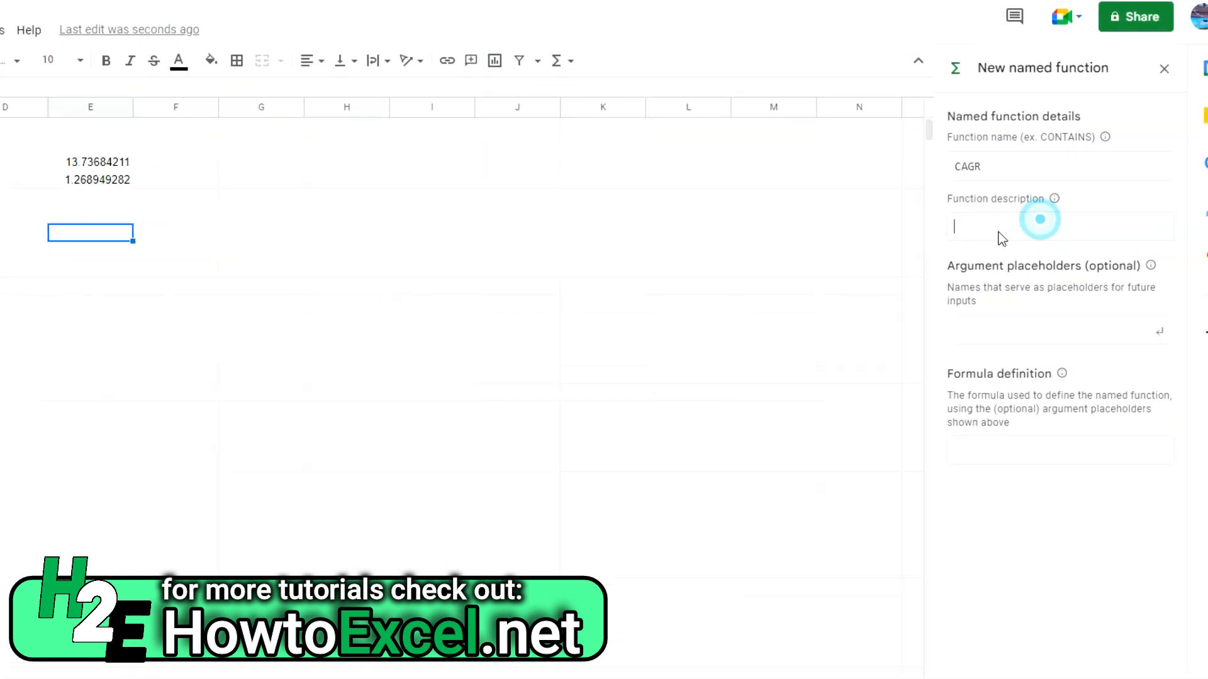
text(Calculates copound)
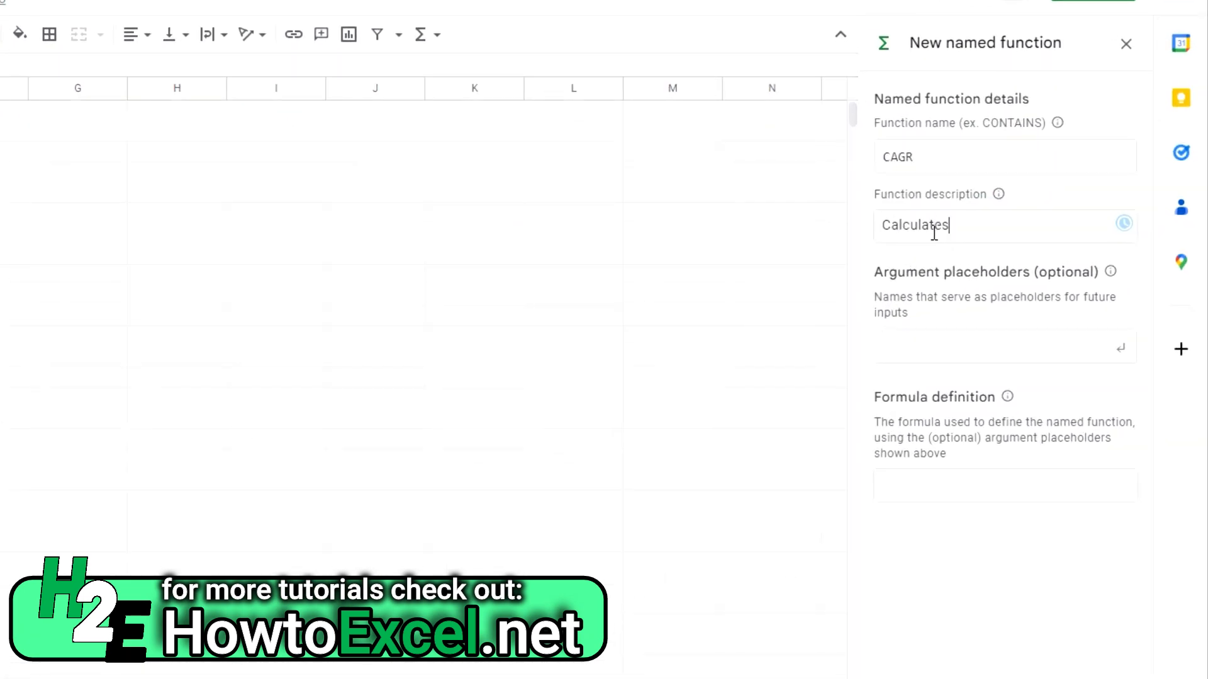
key(BackSpace)
key(BackSpace)
key(BackSpace)
key(BackSpace)
key(BackSpace)
text(mpounded annual growth rate)
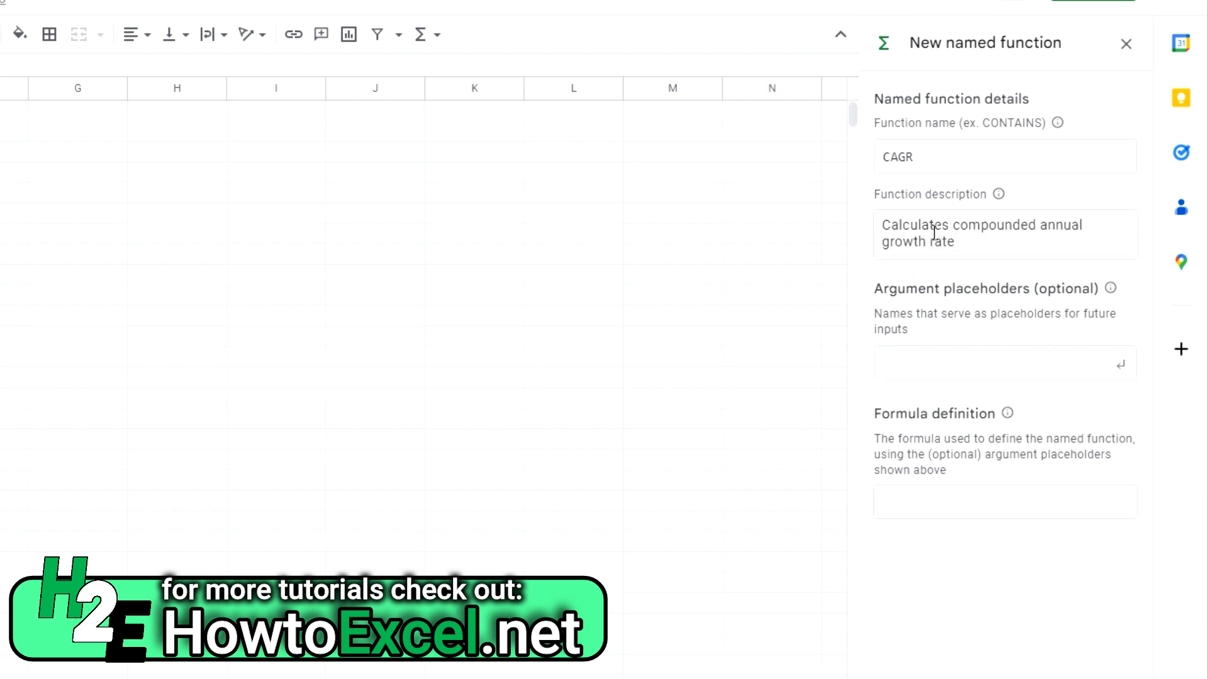
Add the argument placeholders oldvalue, newvalue and years, in that order, to the CAGR function
click(942, 363)
text(oldvalue,newvalue)
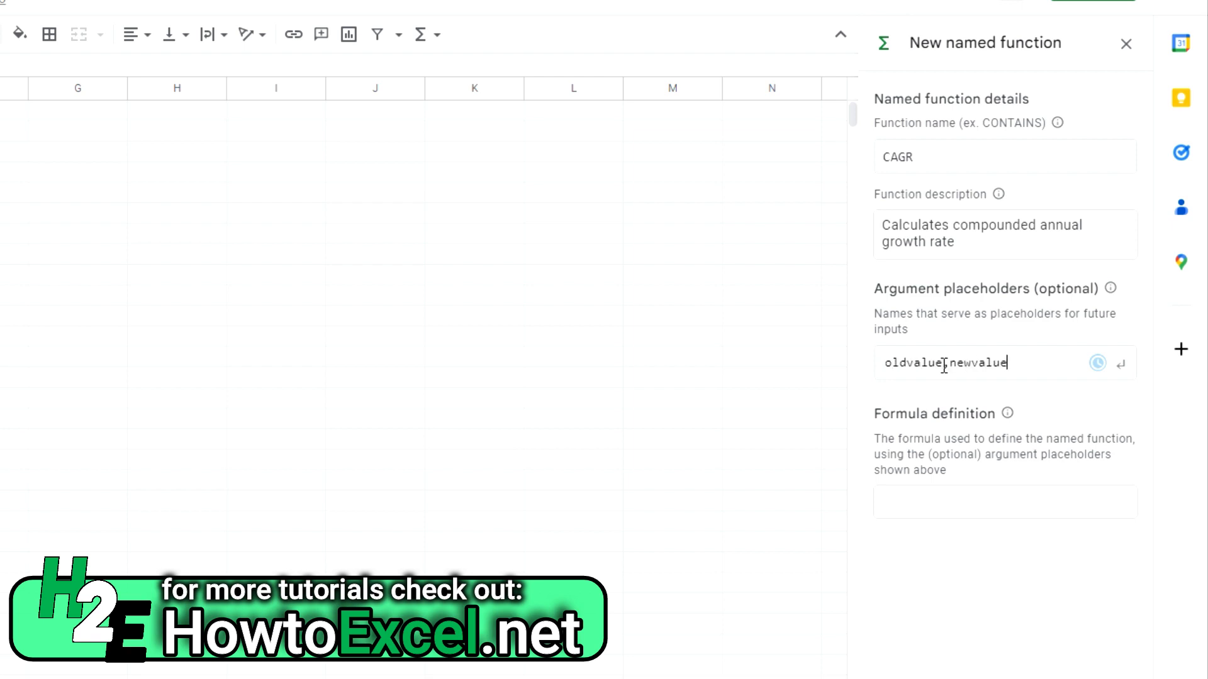
key(BackSpace)
key(BackSpace)
key(BackSpace)
key(BackSpace)
key(BackSpace)
key(BackSpace)
key(BackSpace)
key(Return)
text(newvalue)
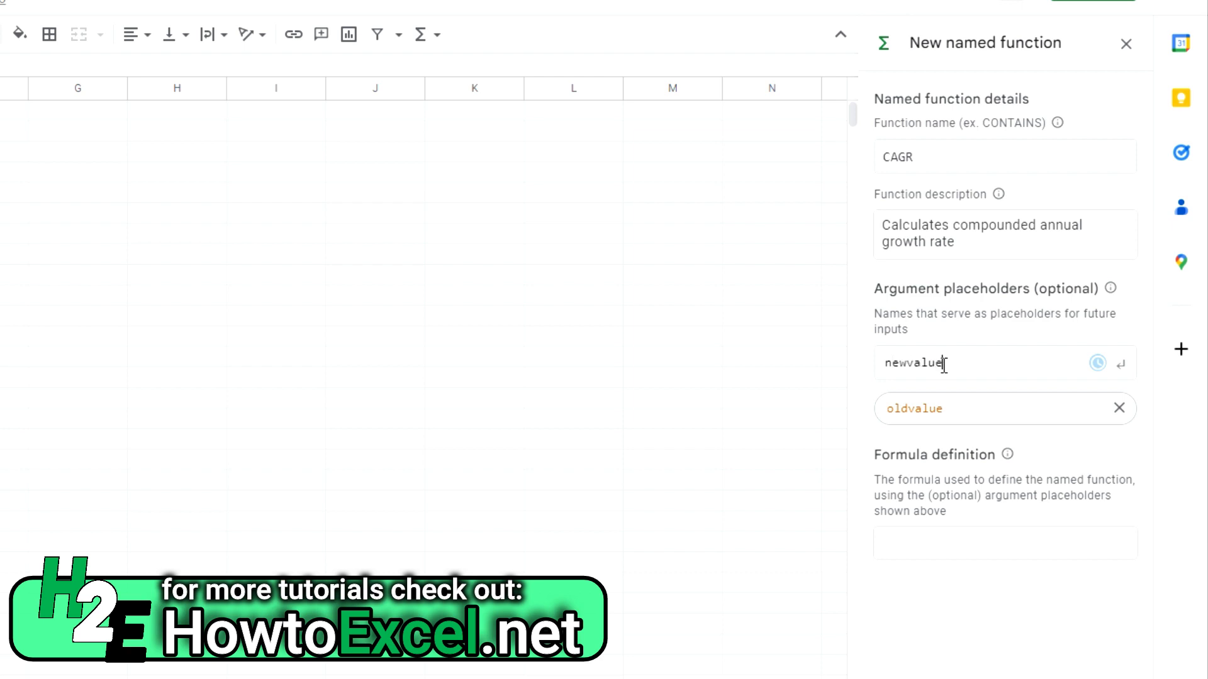
key(Return)
text(years)
key(Return)
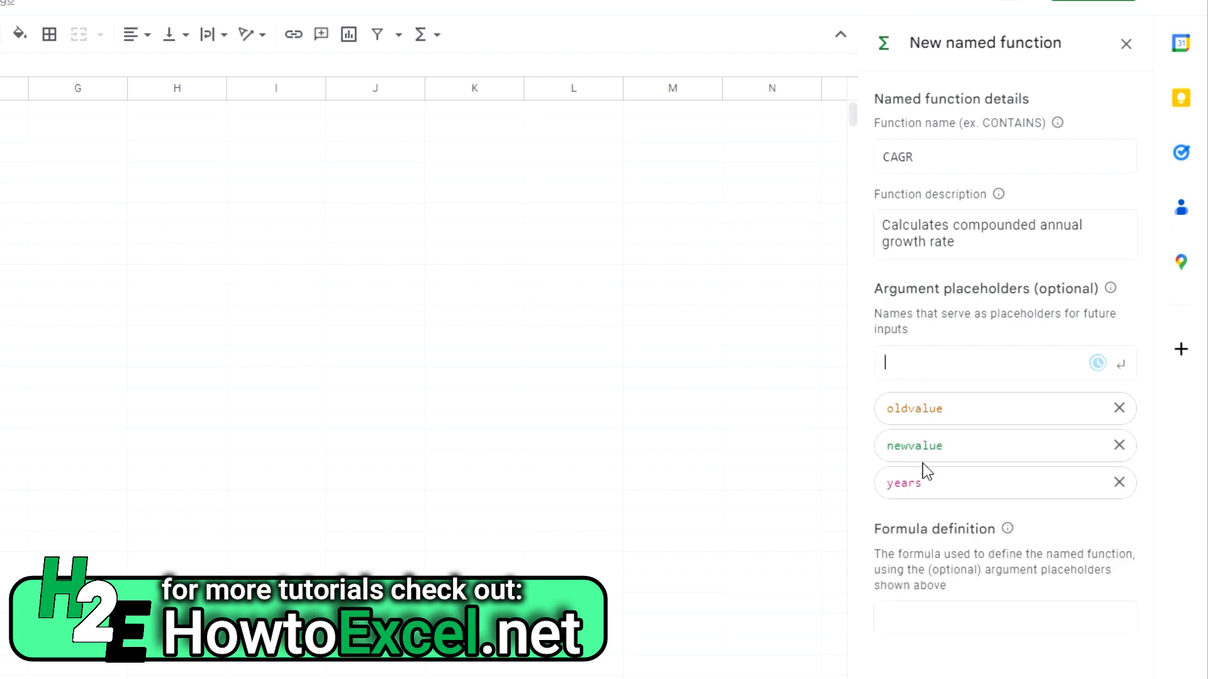
Define the function's formula as =(newvalue/oldvalue)^(1/years) and continue to the additional details
click(955, 617)
text(=)
click(1, 151)
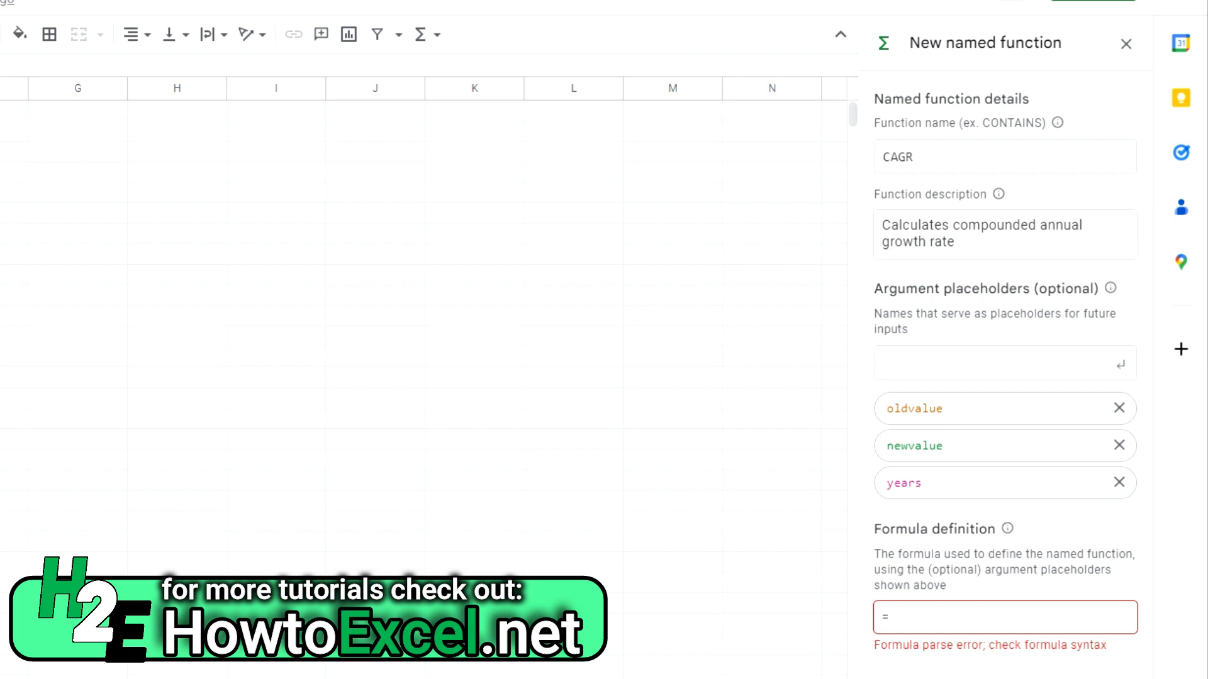
click(1034, 615)
text((newvalue)
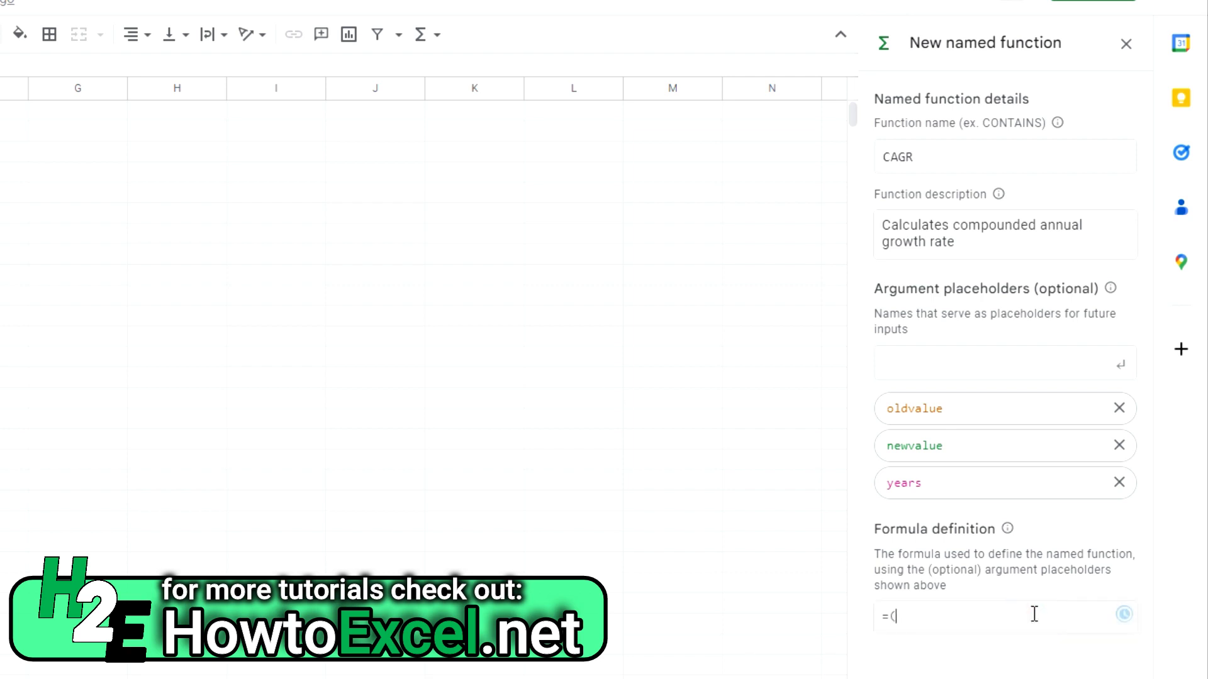
text(/oldvalue)^(1/years))
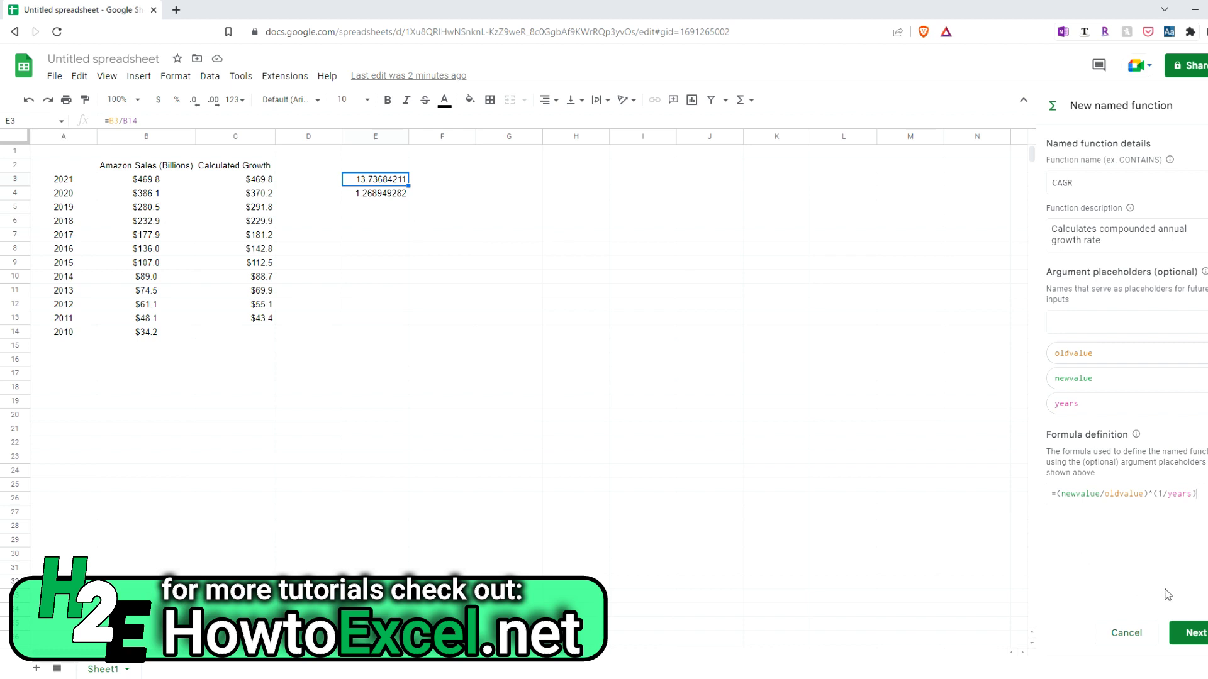
click(1188, 635)
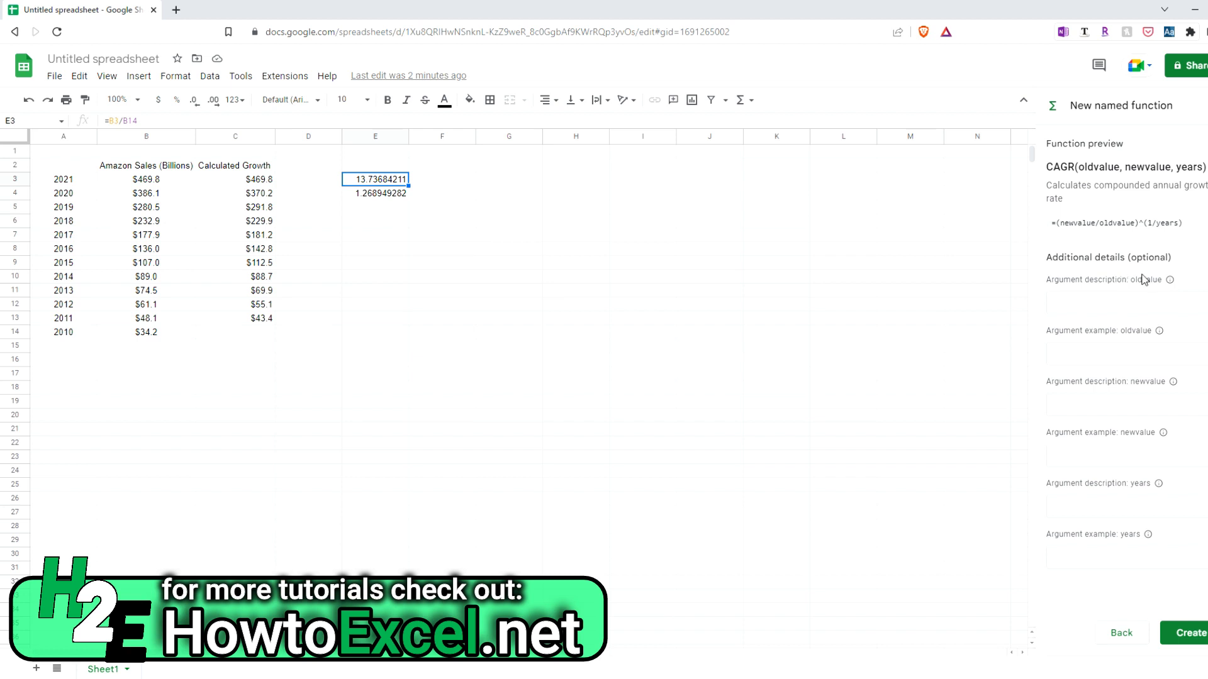
Describe the oldvalue argument as "Original Value" and the newvalue argument as "Today's Value"
click(1085, 305)
text(Original Value)
click(1122, 396)
text(Today's Value)
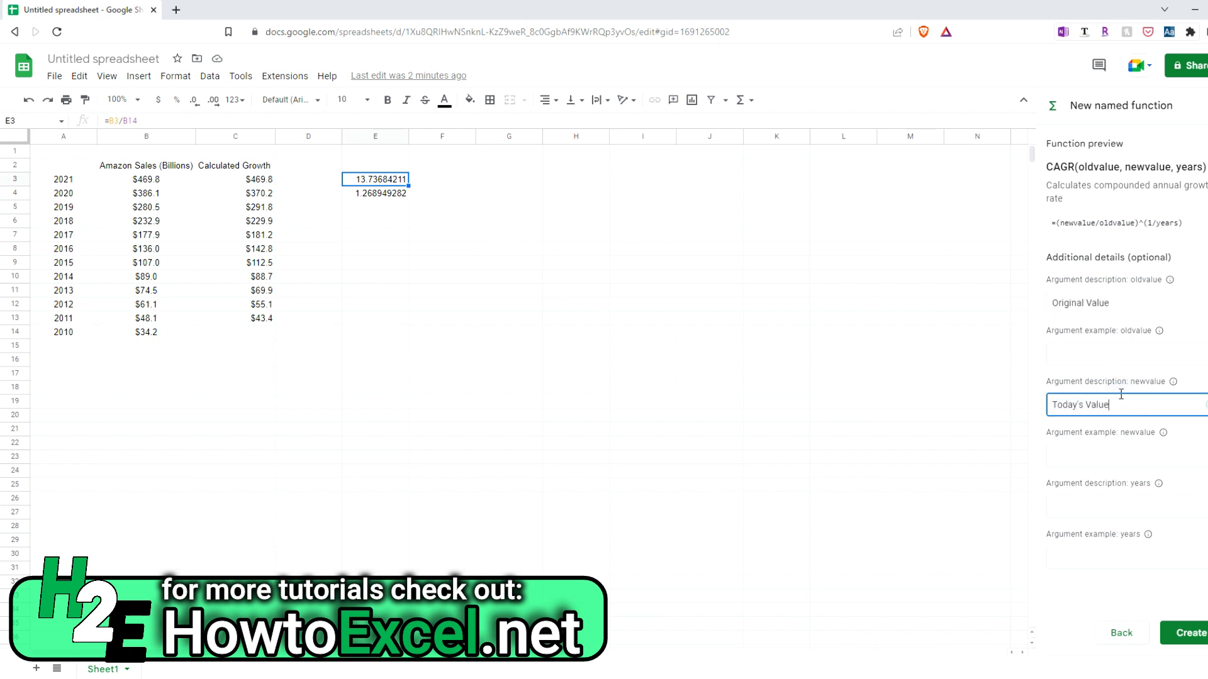
Describe the years argument as "# of Years Since" and create the named function
click(1130, 507)
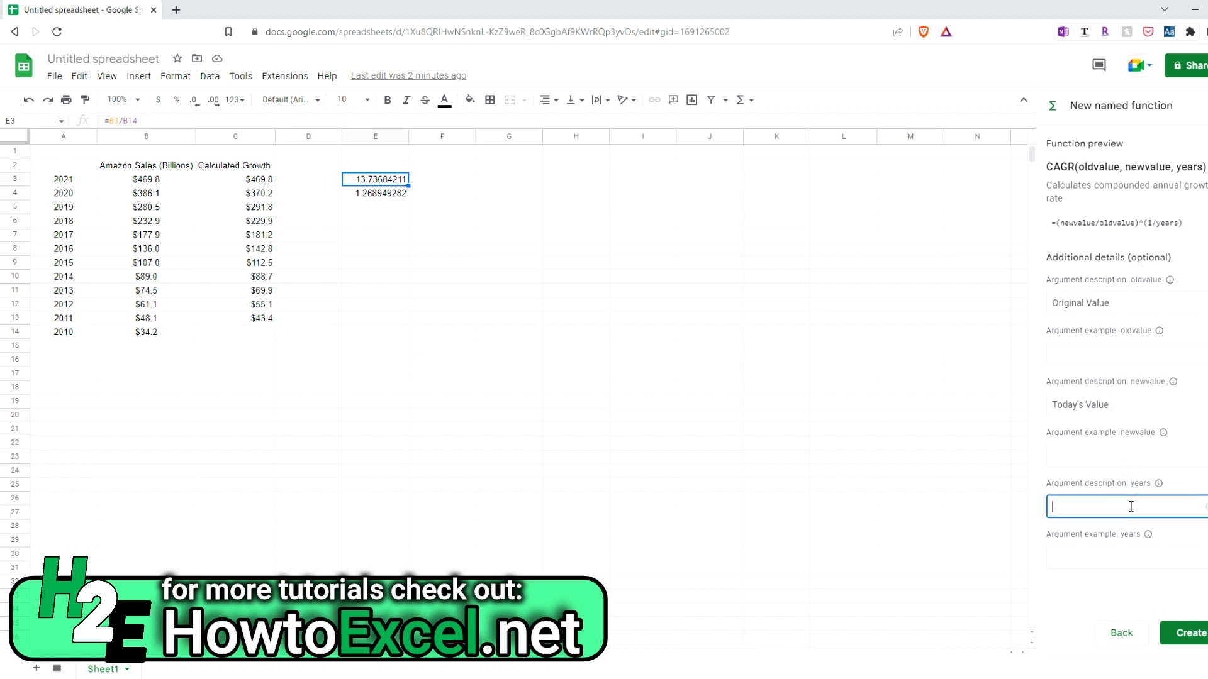
text(# of yea)
key(BackSpace)
key(BackSpace)
key(BackSpace)
text(Years Since)
click(1197, 643)
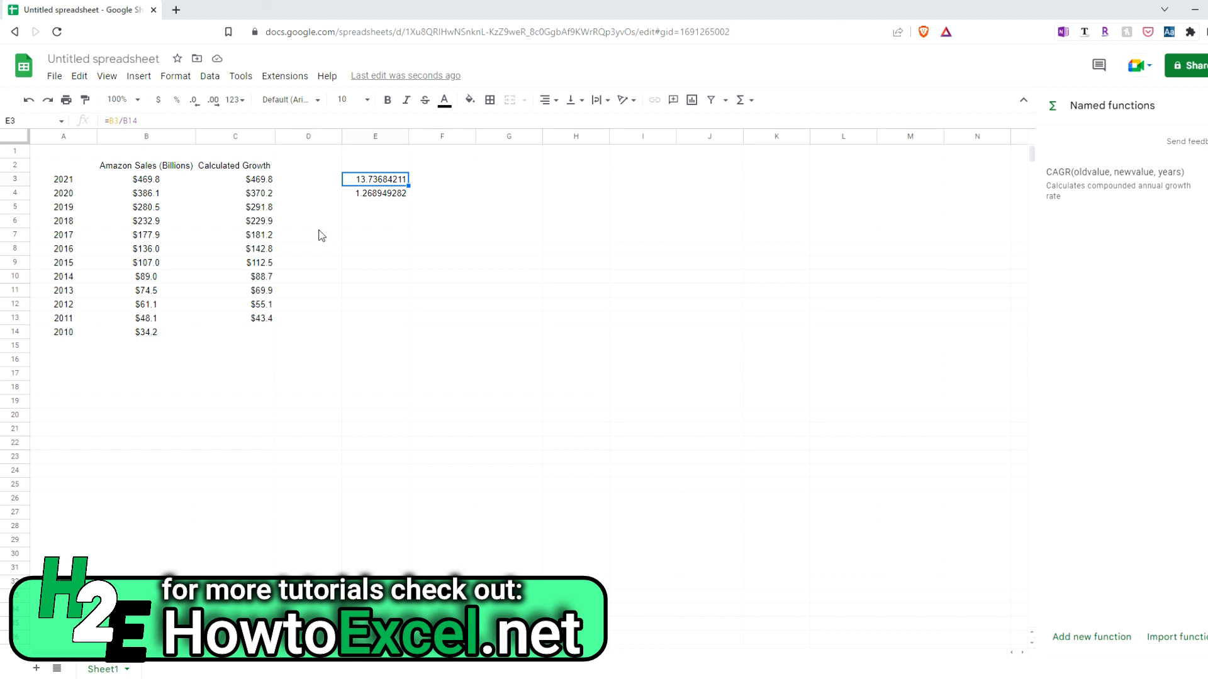
Start a CAGR formula in cell E7 with B14 as the old value and B3 as the new value
click(380, 236)
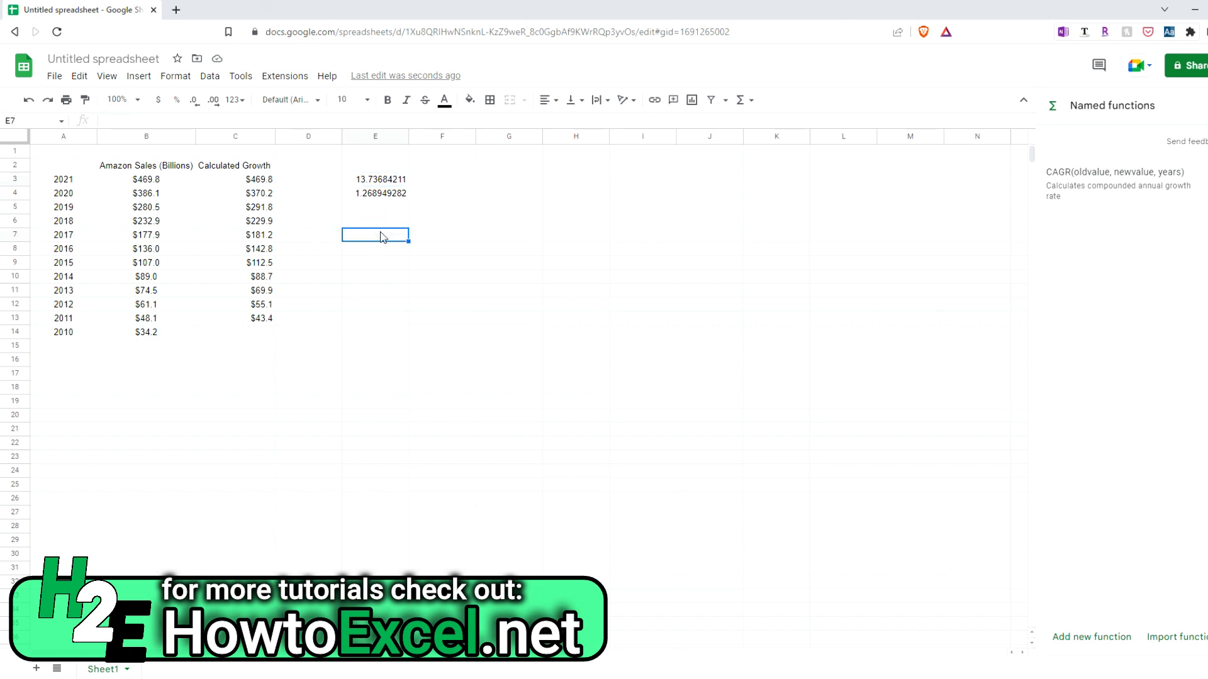
text(=CAGR)
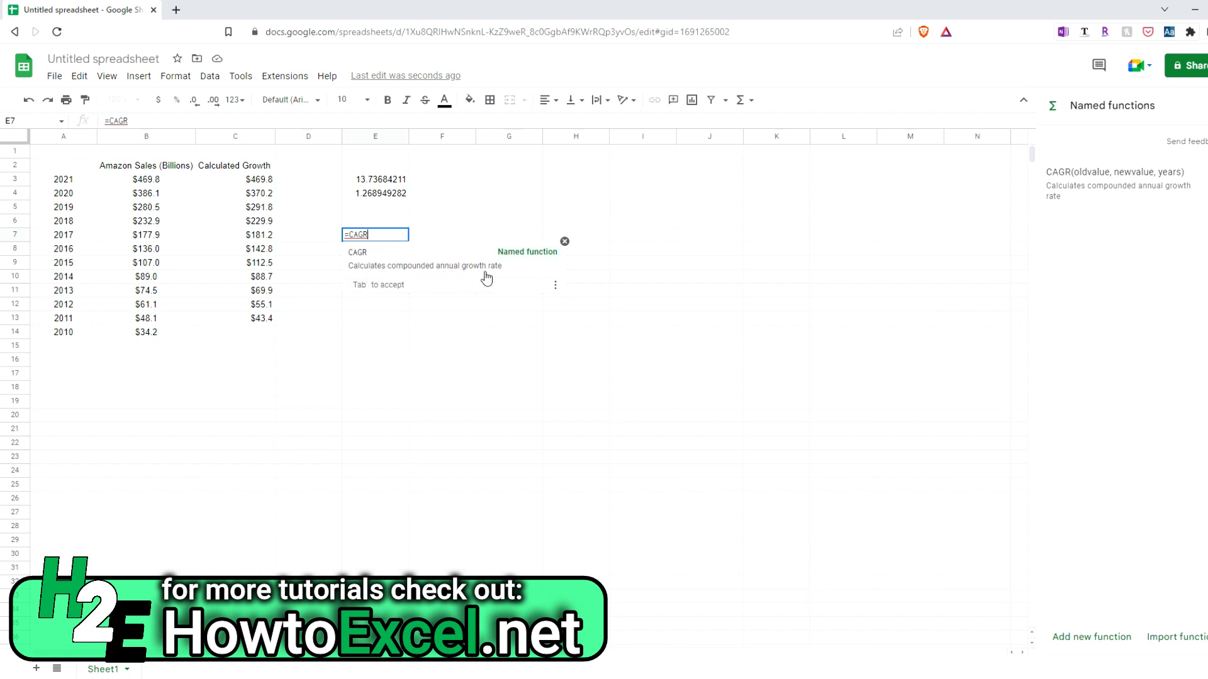
text(()
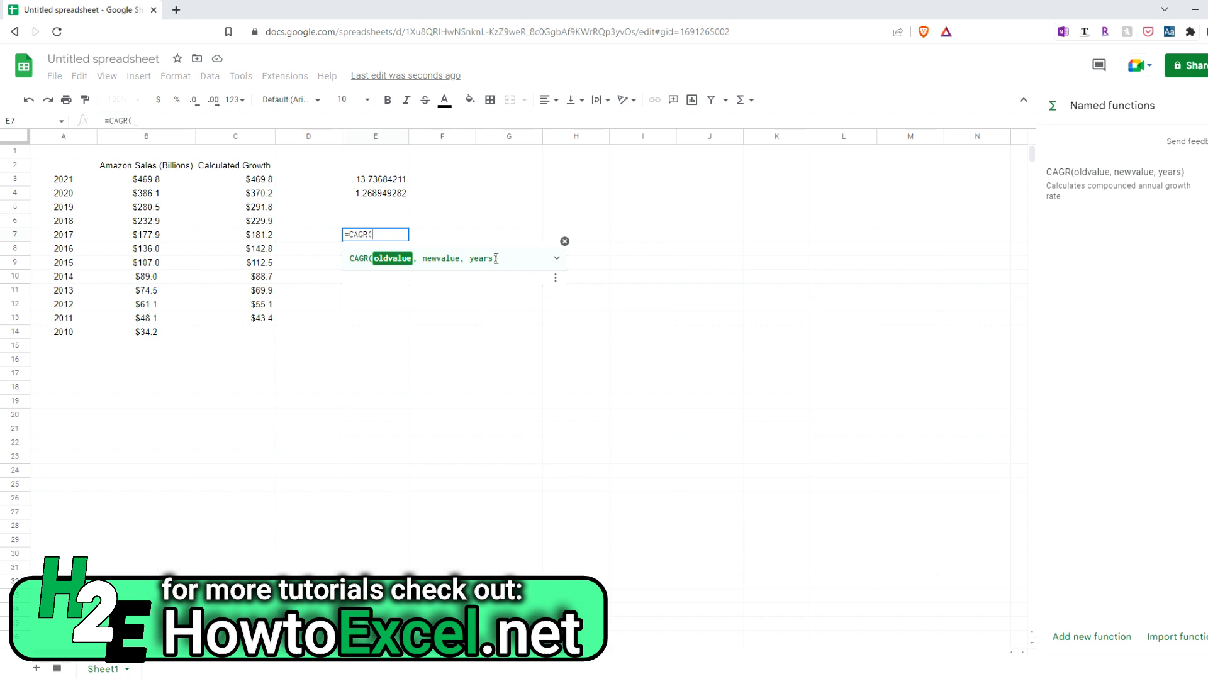
click(152, 338)
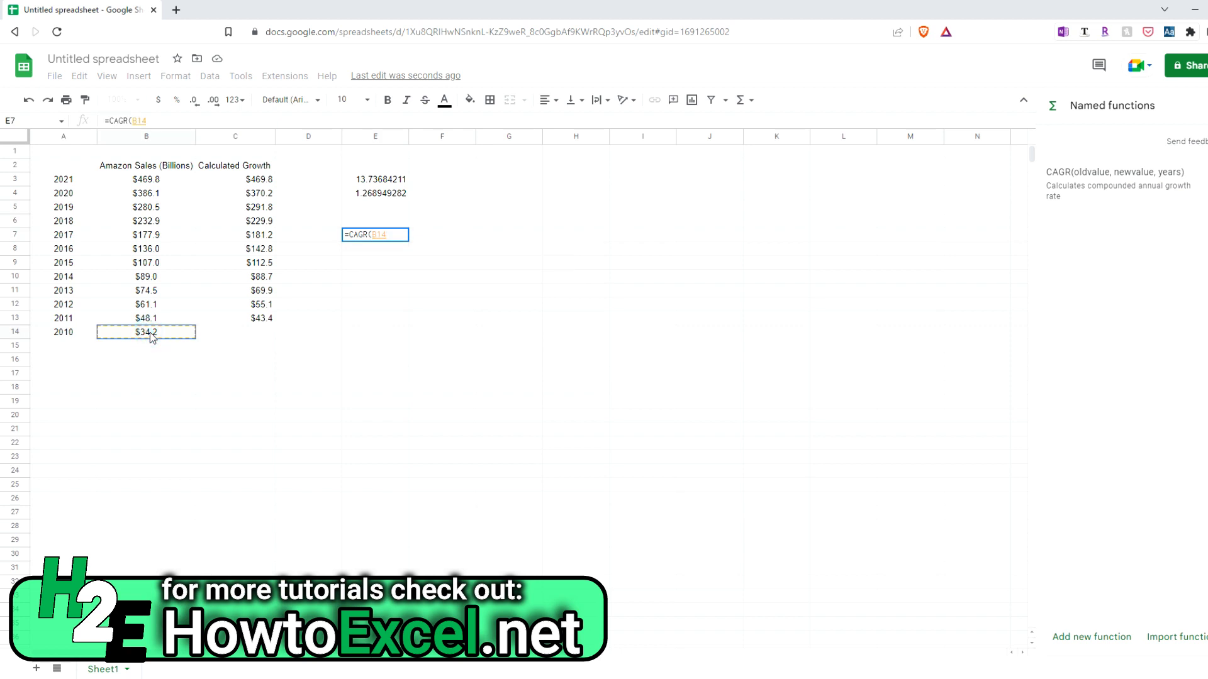
text(,)
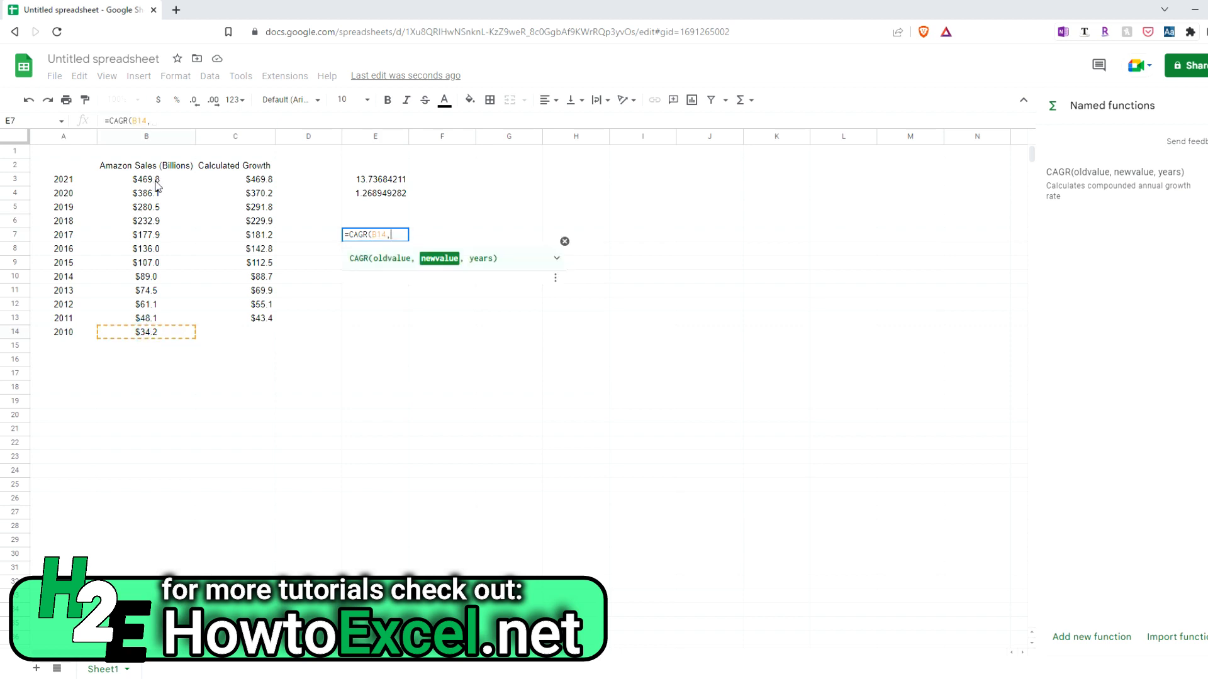
click(156, 183)
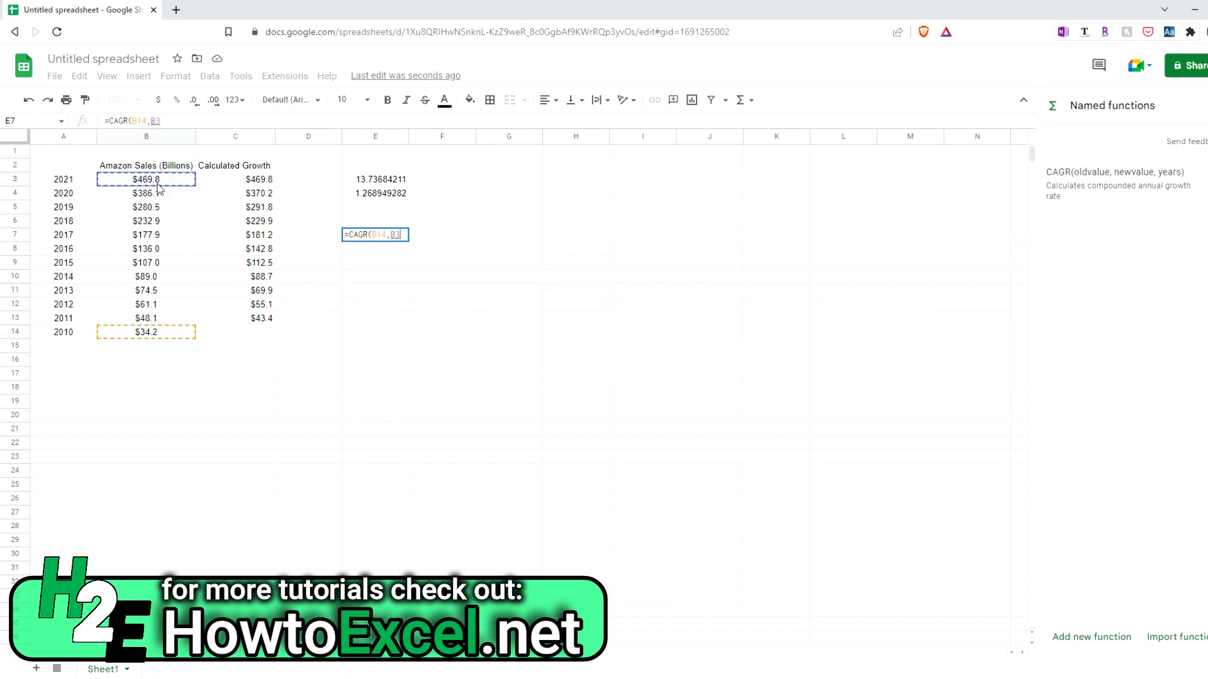
text(,)
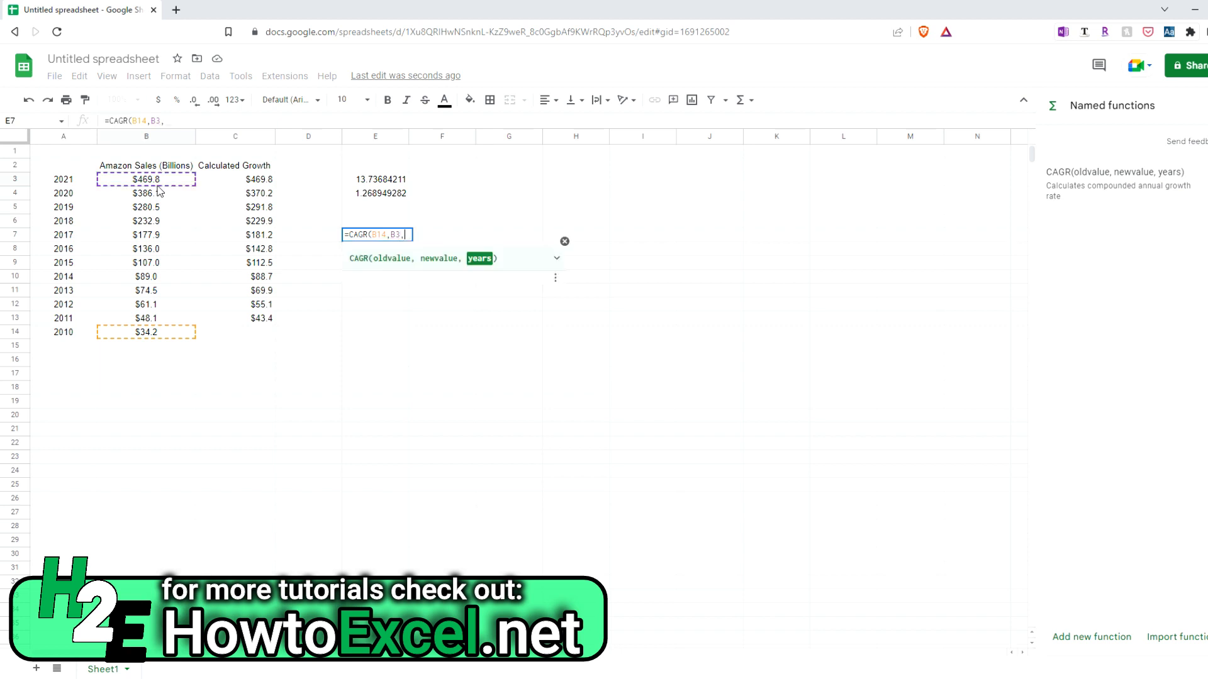
Examine the CAGR function's expanded help for its formula definition and argument descriptions, and collapse it
click(557, 258)
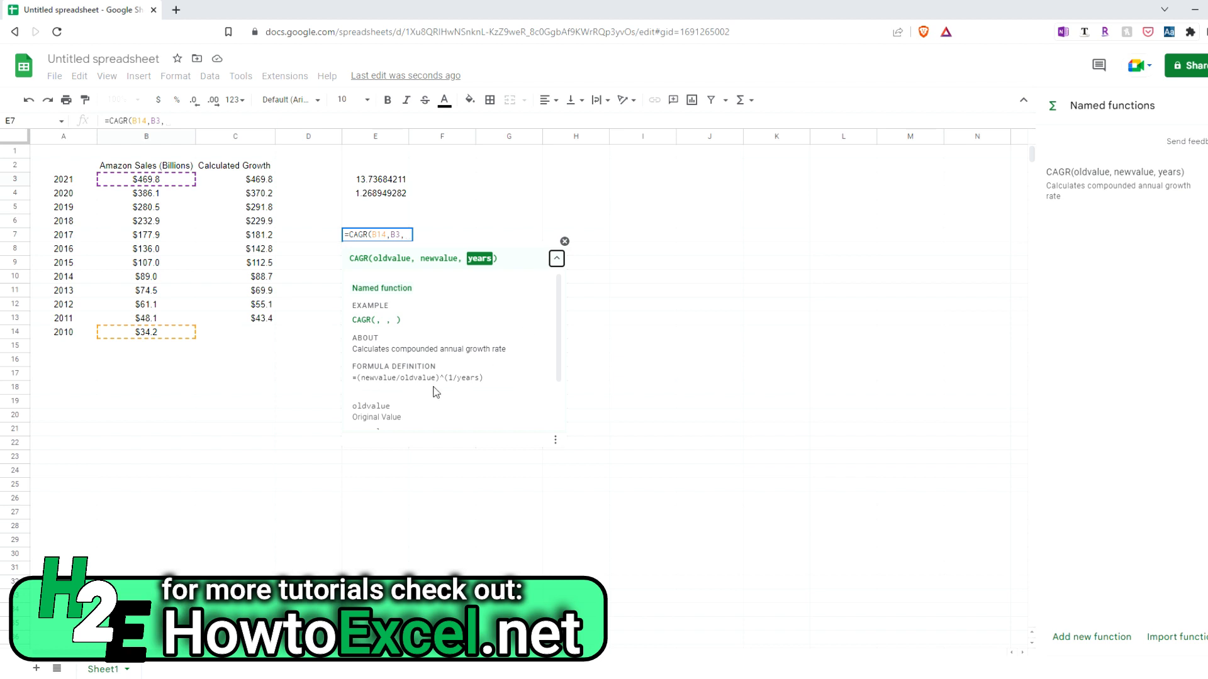
scroll(453, 358, down, 1)
scroll(453, 357, down, 2)
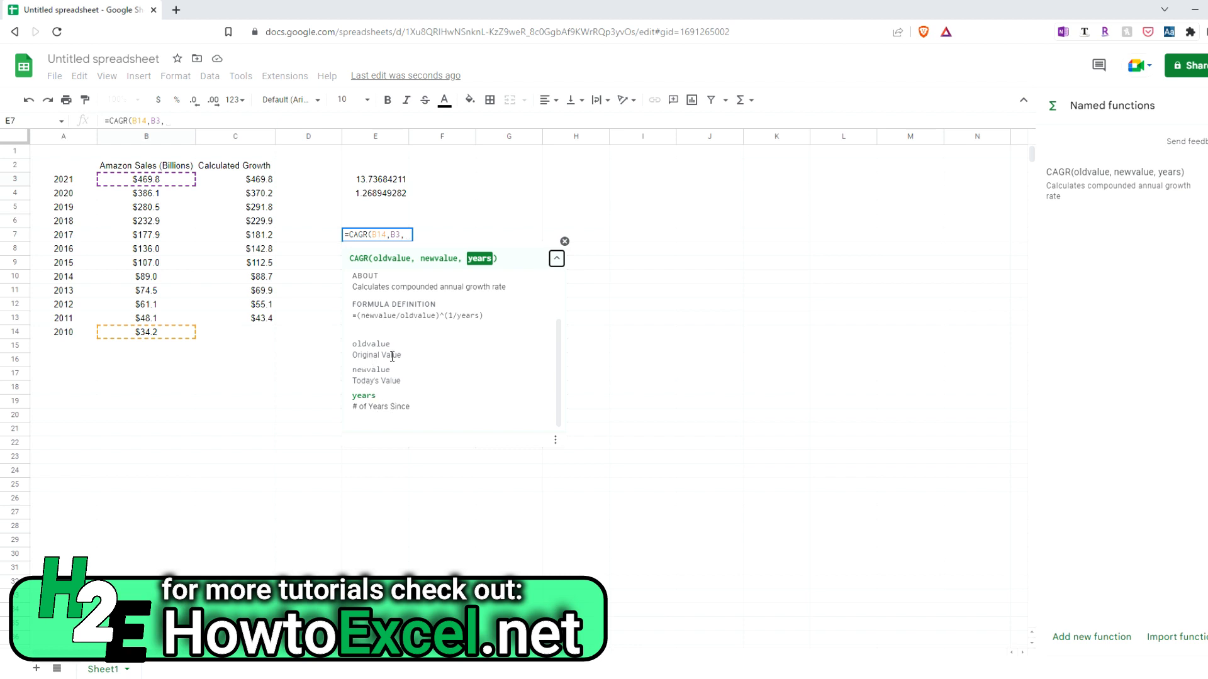
scroll(415, 346, up, 3)
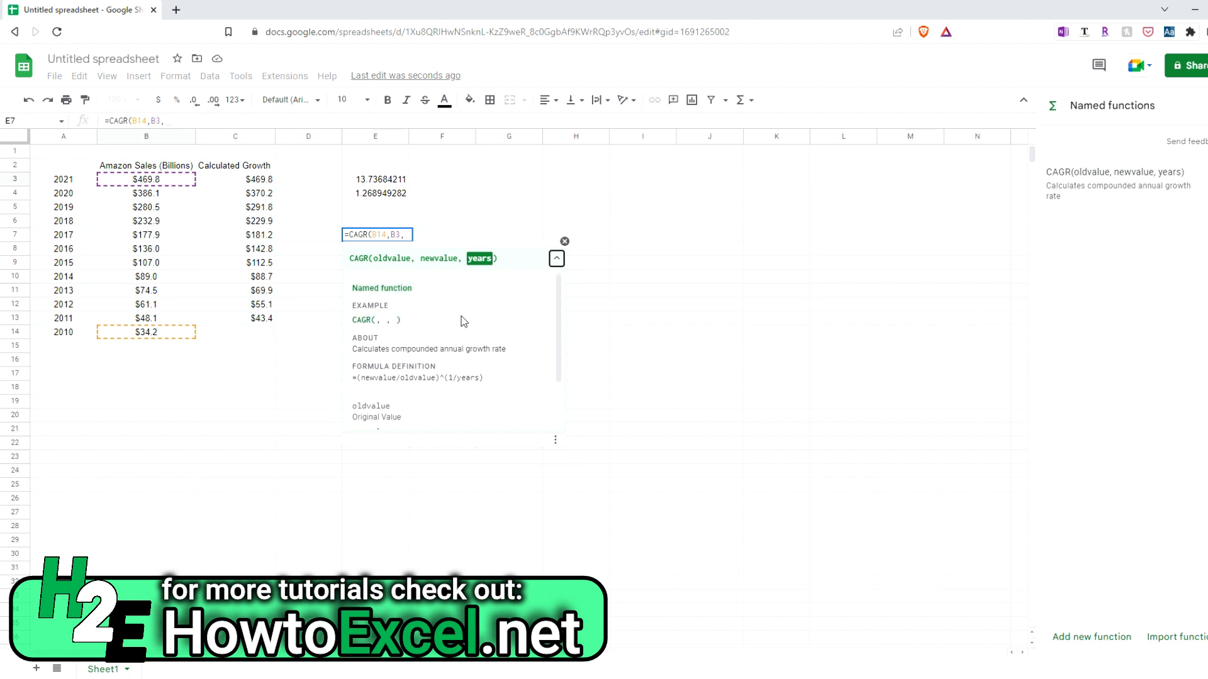
click(558, 259)
click(558, 258)
click(556, 258)
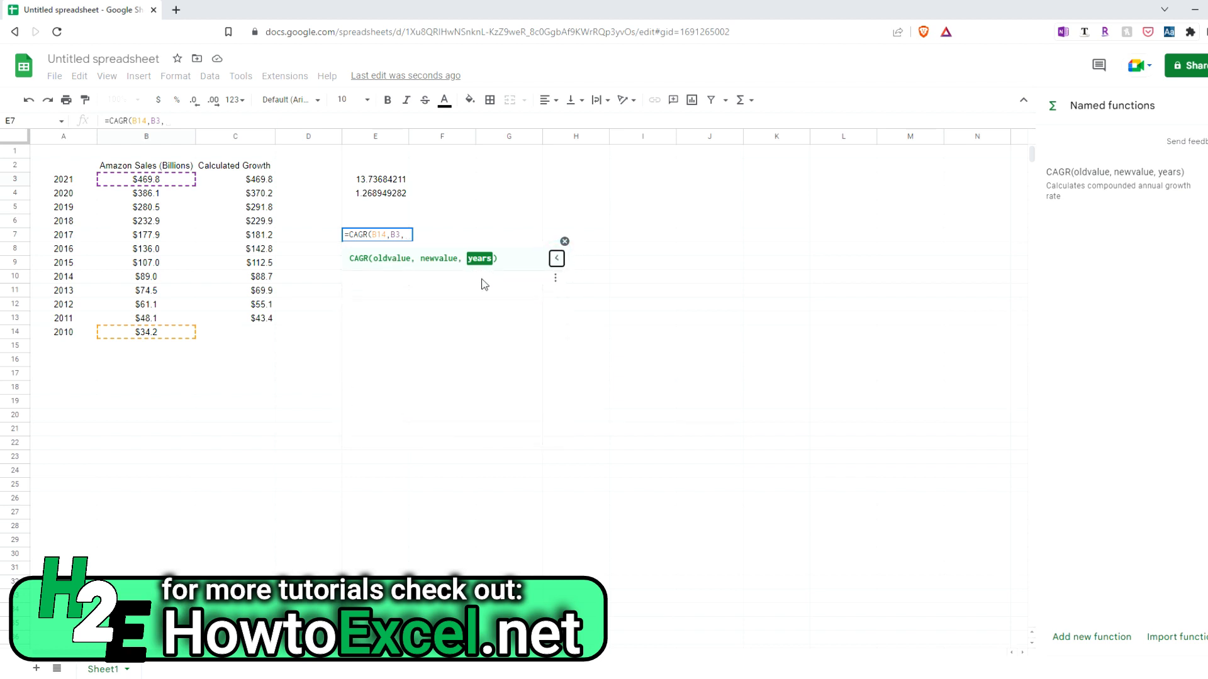
Complete the formula in E7 with 11 as the number of years, giving =CAGR(B14,B3,11)
click(407, 235)
click(407, 234)
text(11))
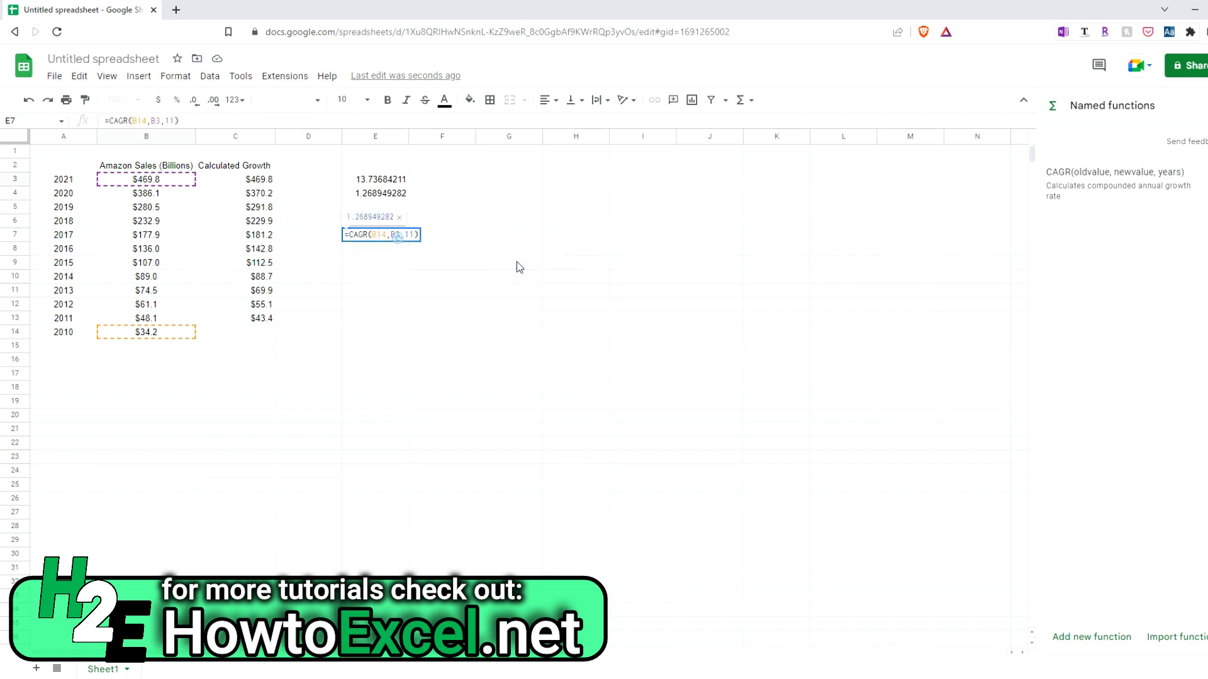
key(Return)
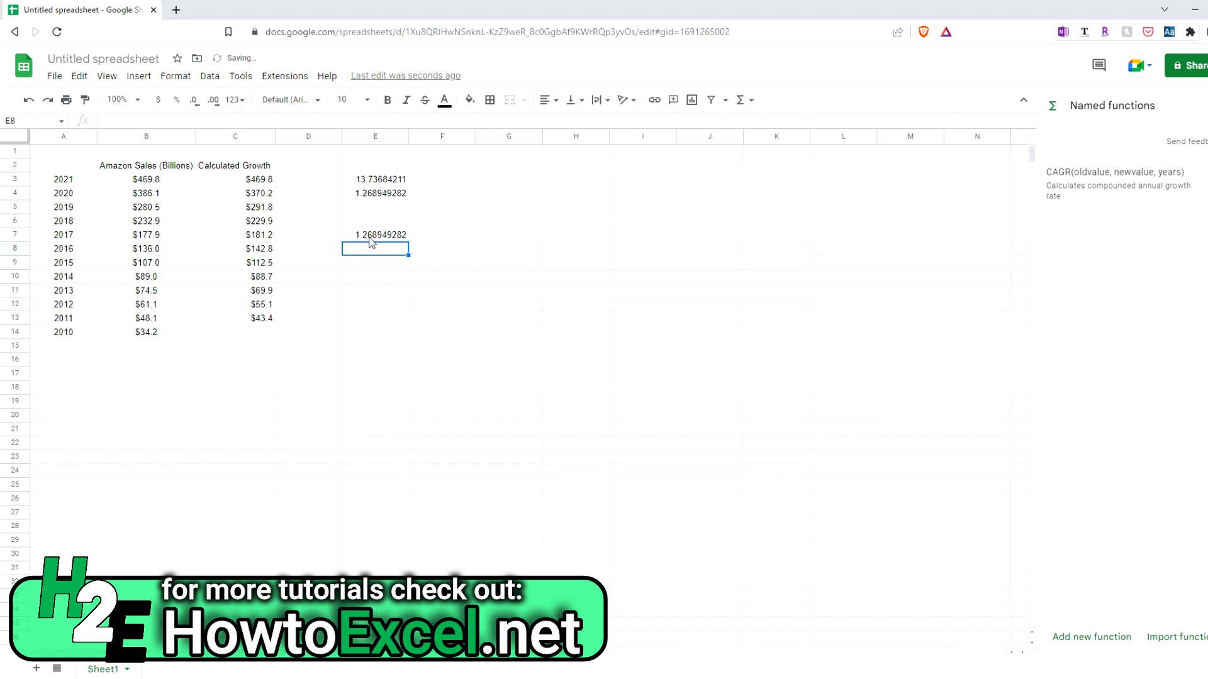
Inspect cells E3, E4 and E7 to compare the manual growth rate formulas with the CAGR formula
click(385, 180)
click(388, 194)
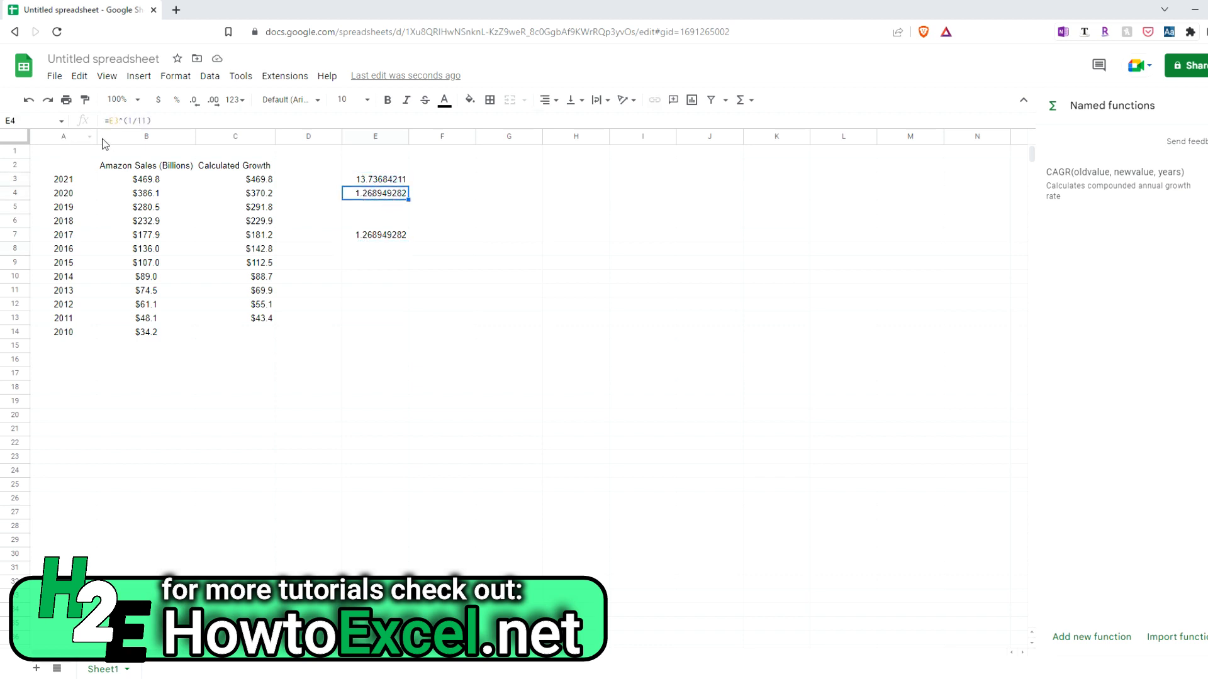
click(390, 237)
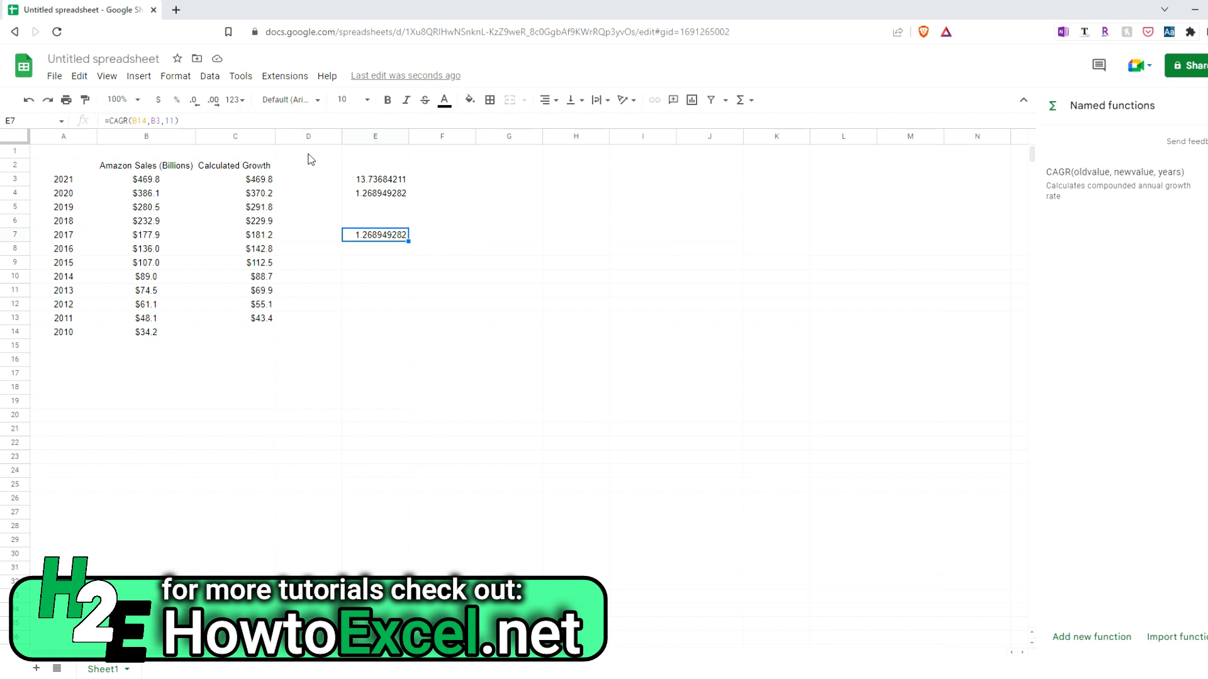
click(216, 80)
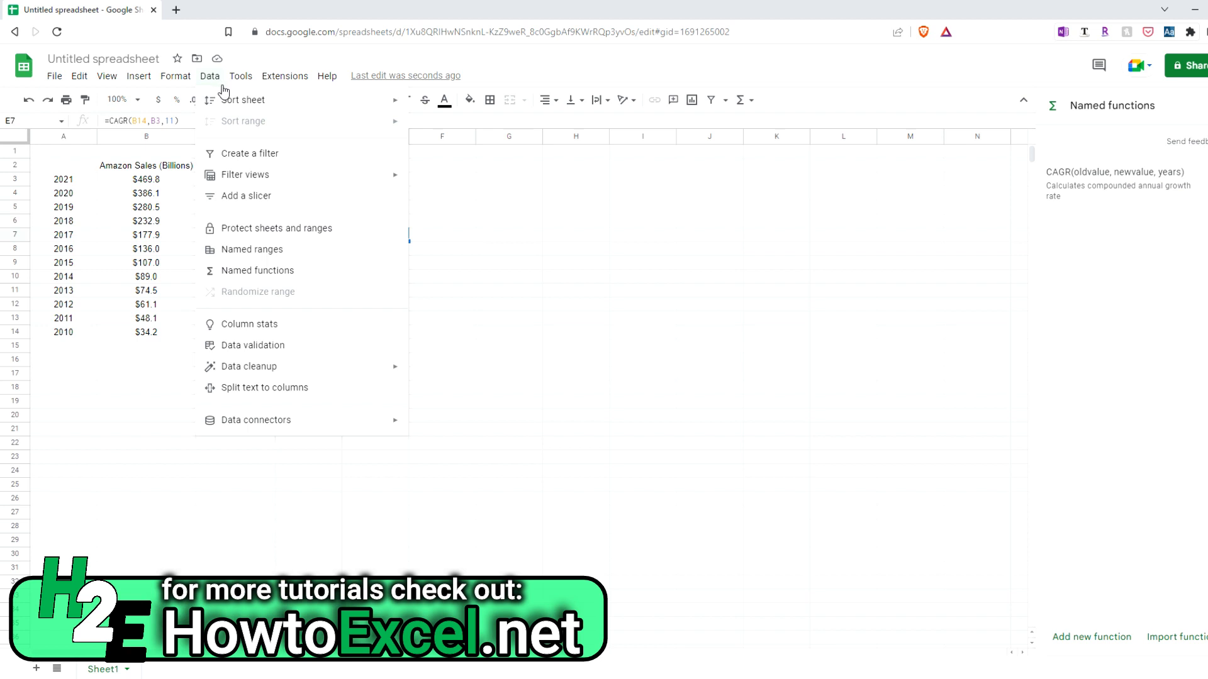
click(258, 271)
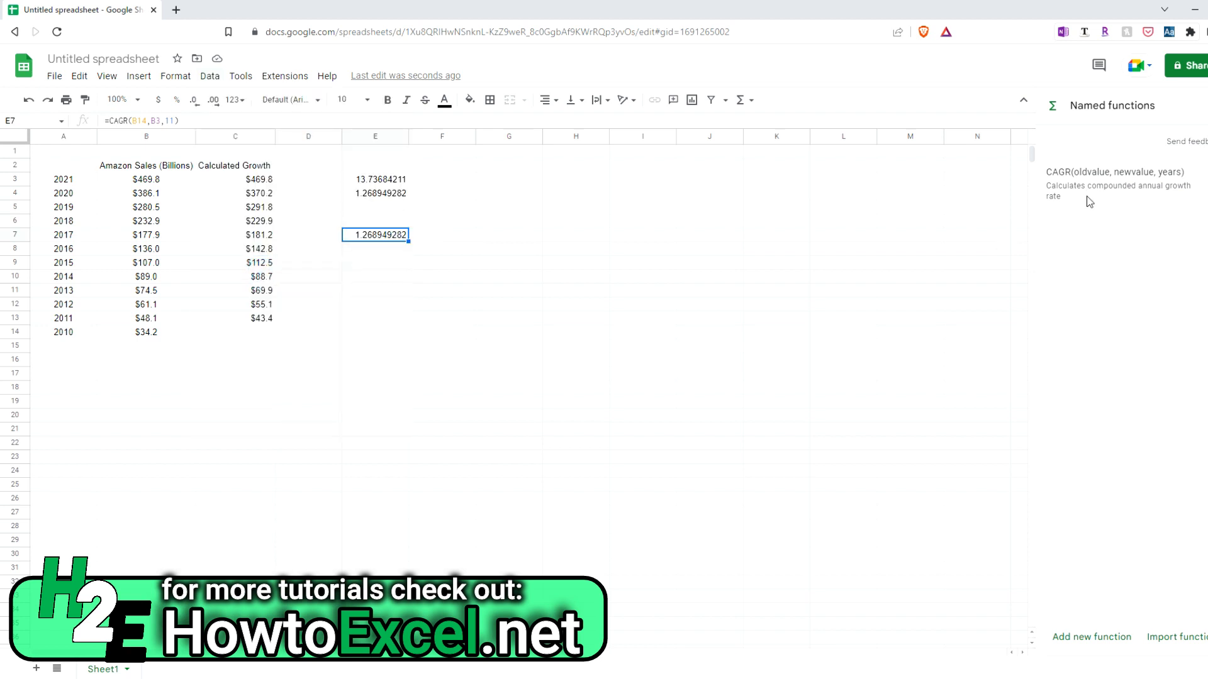
click(1071, 639)
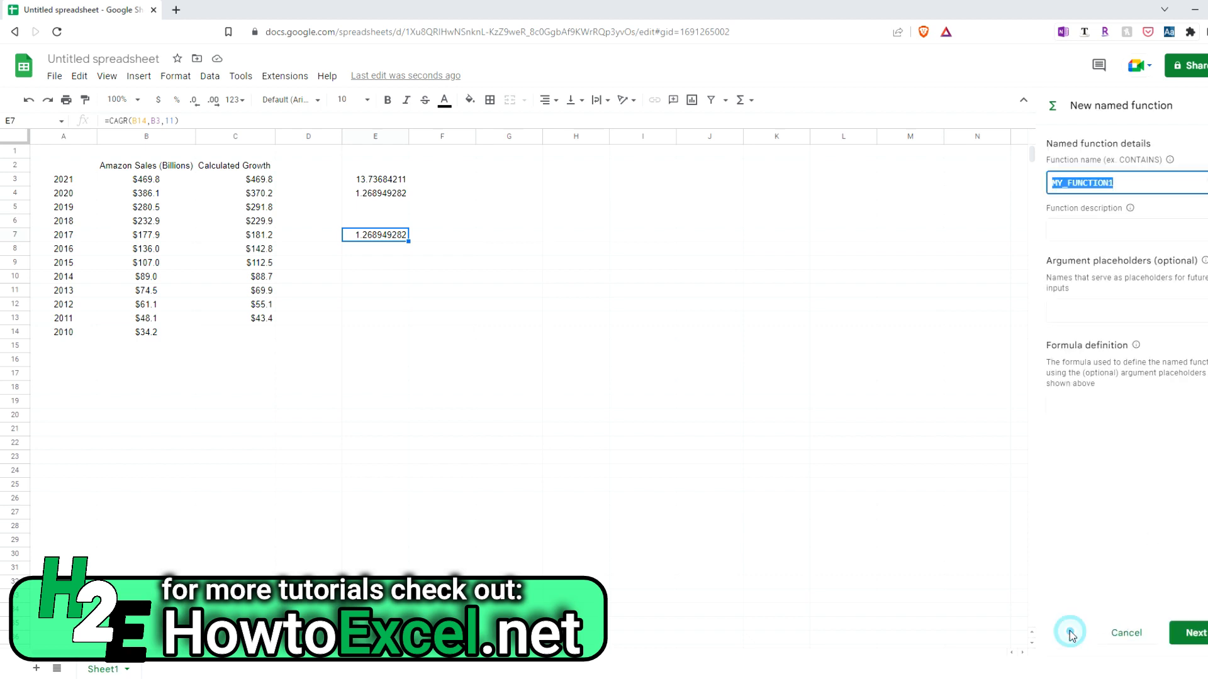
click(1126, 631)
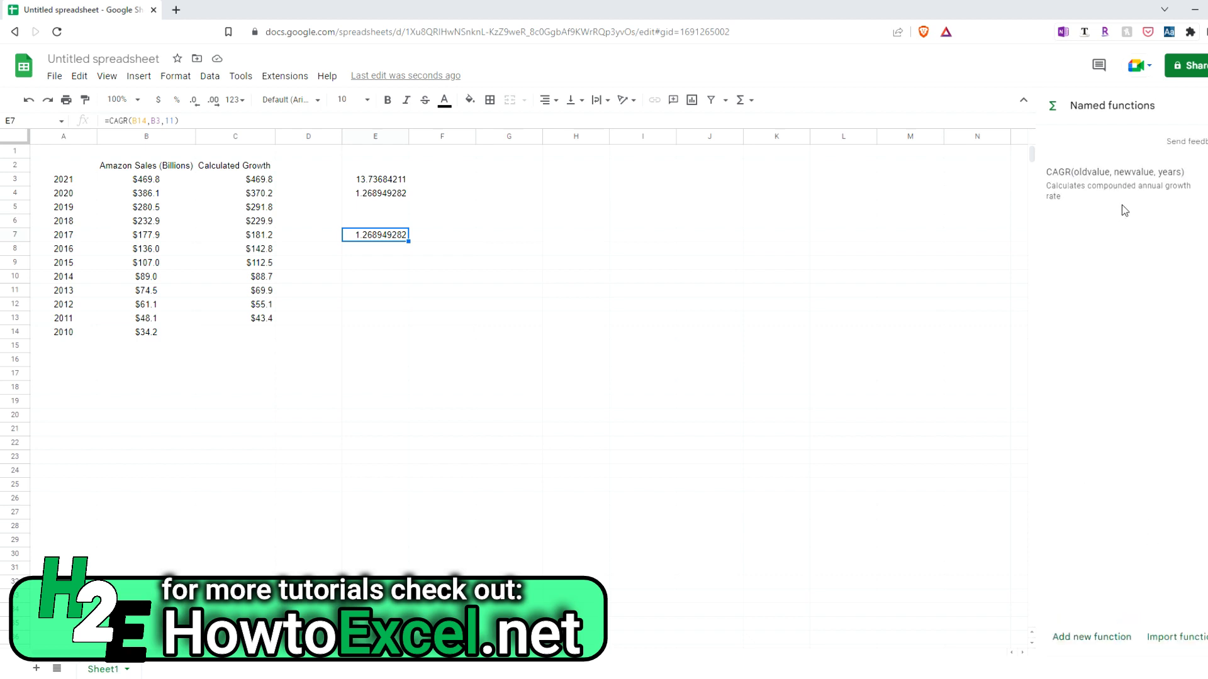